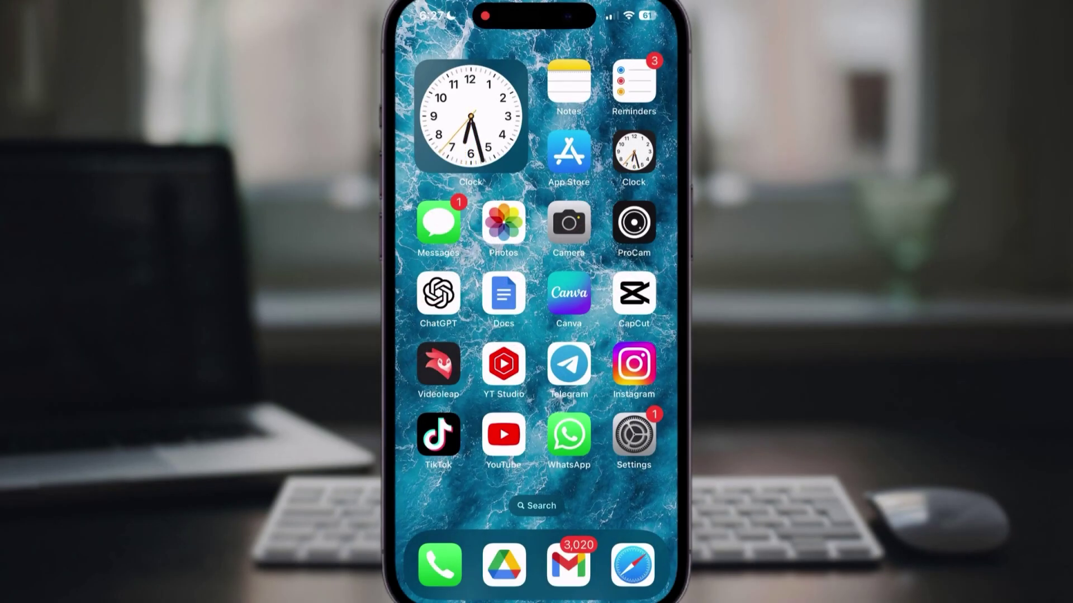
Navigate from Settings into StandBy and then its Display options page
click(634, 435)
scroll(537, 335, down, 3)
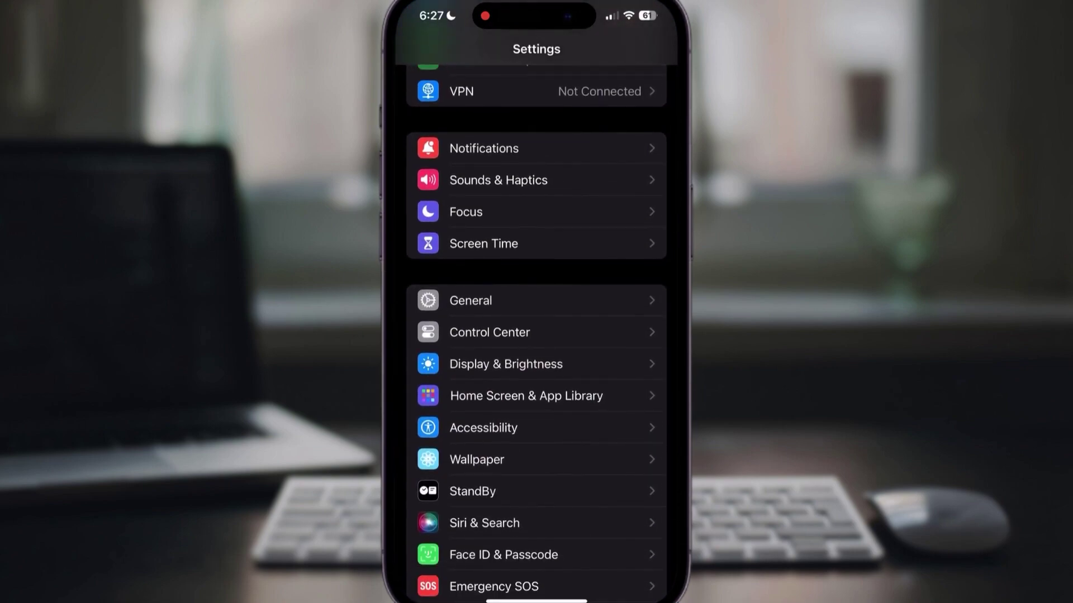
click(549, 493)
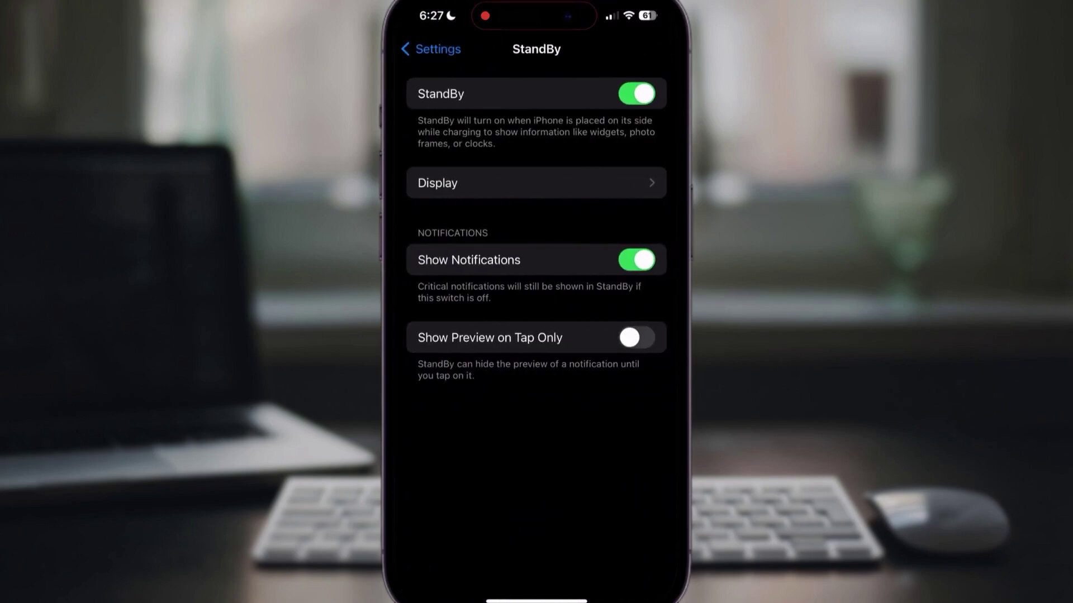
click(553, 189)
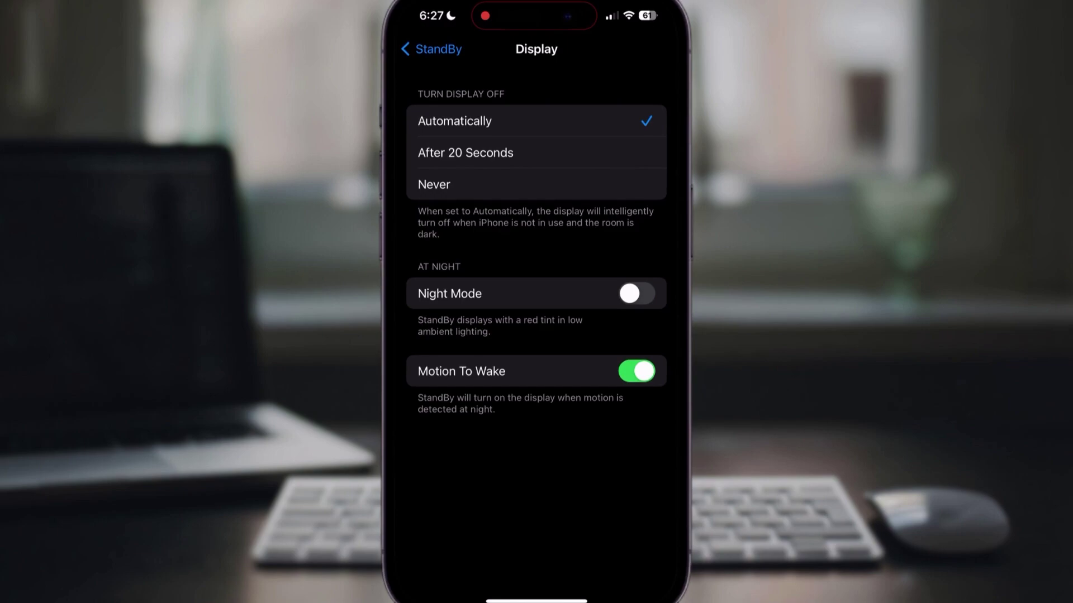
Set Turn Display Off to Never so StandBy stays always on
click(629, 186)
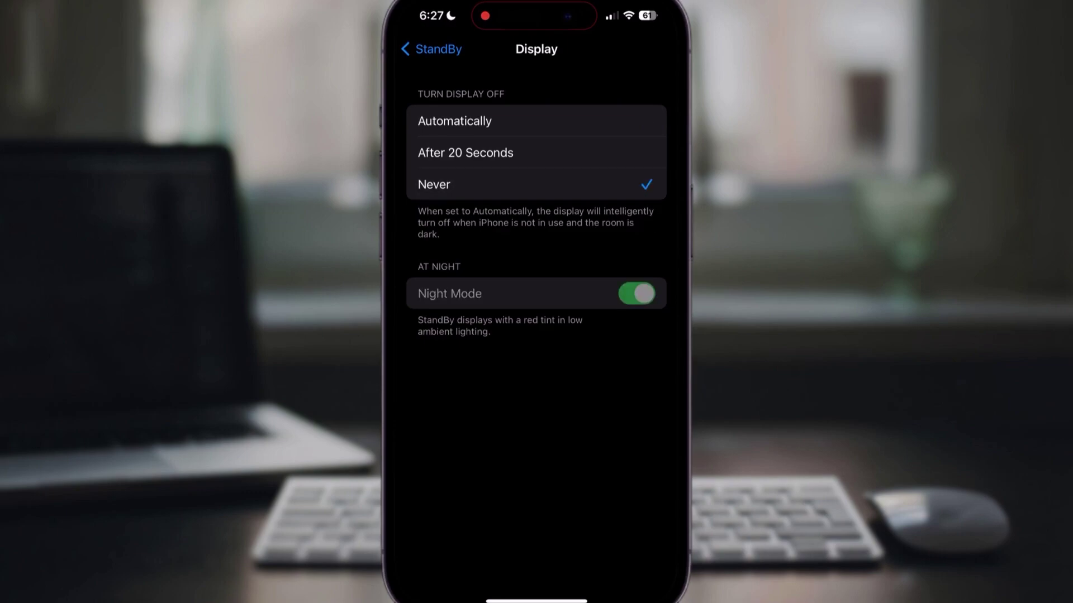